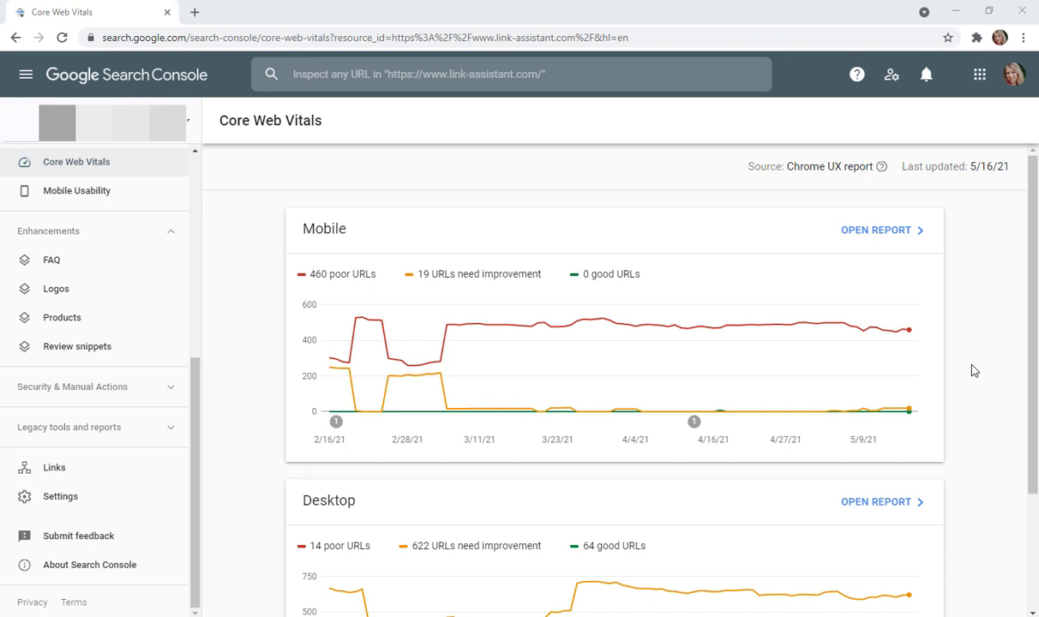
# Open the Mobile Core Web Vitals report and include the Need improvement and Good URLs in the chart.
pyautogui.moveTo(849, 341)
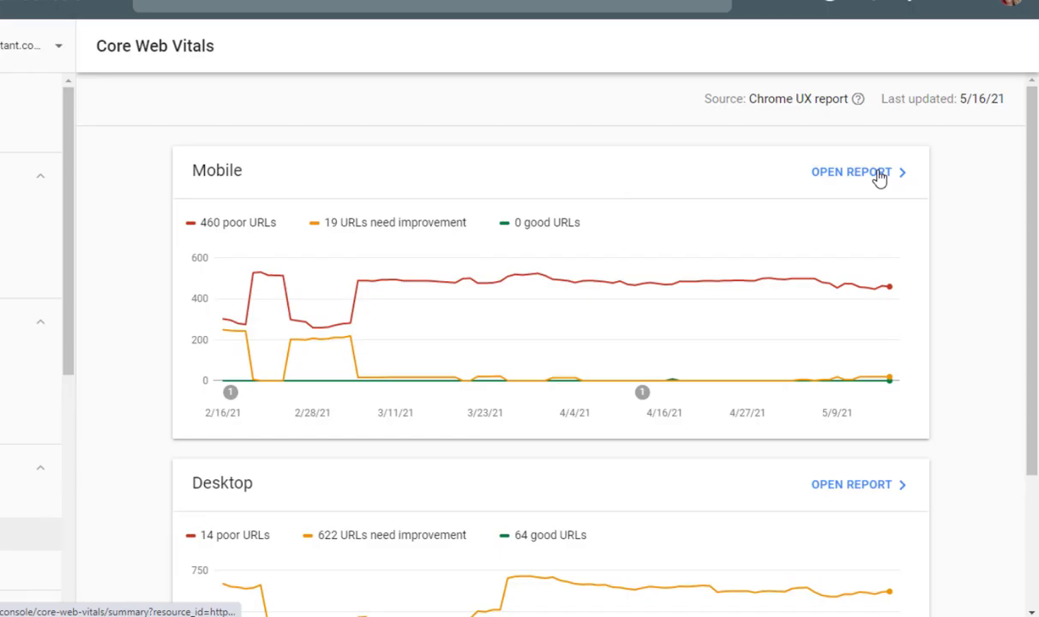
pyautogui.click(878, 176)
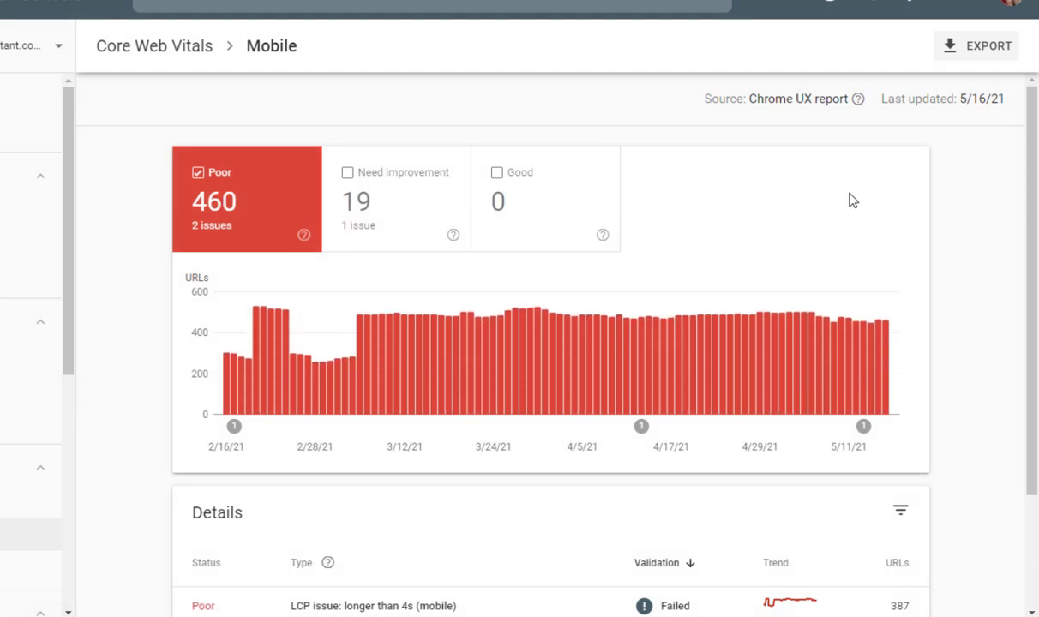
pyautogui.click(412, 232)
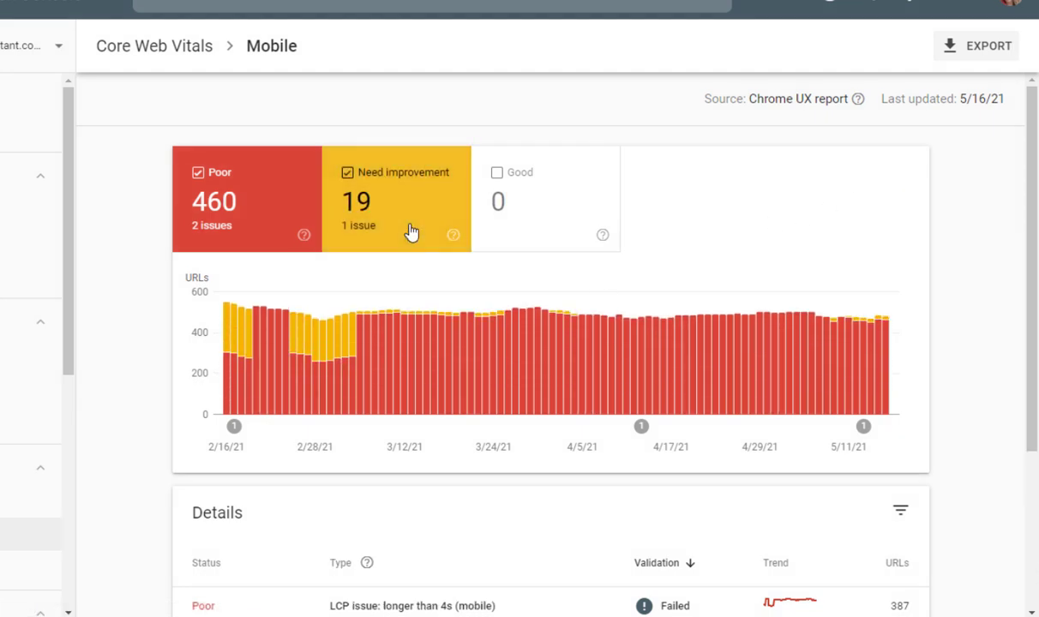
pyautogui.click(541, 228)
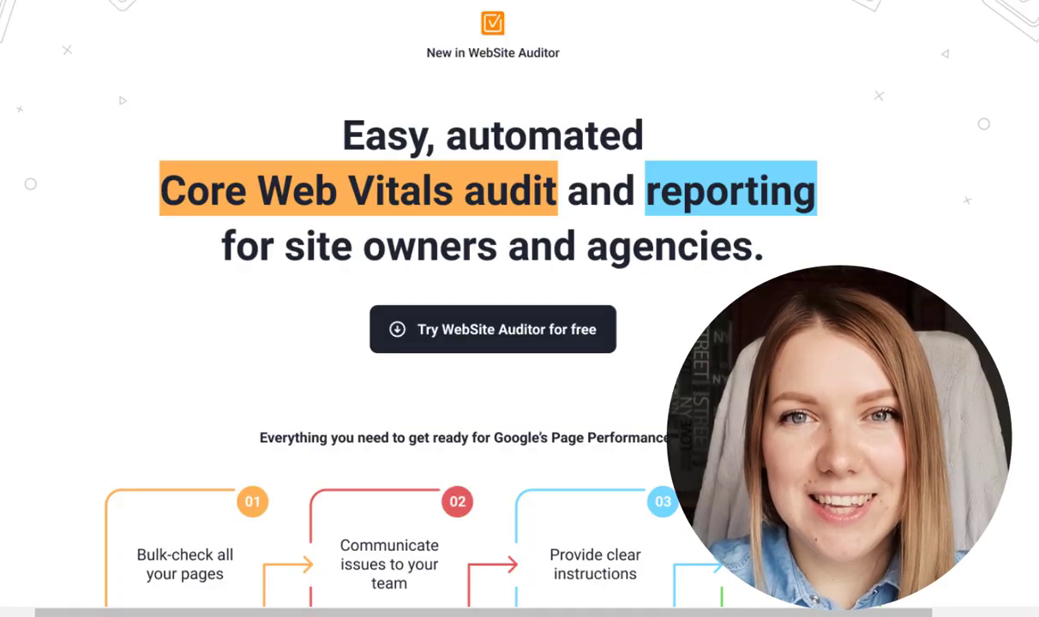
pyautogui.scroll(-2, 492, 291)
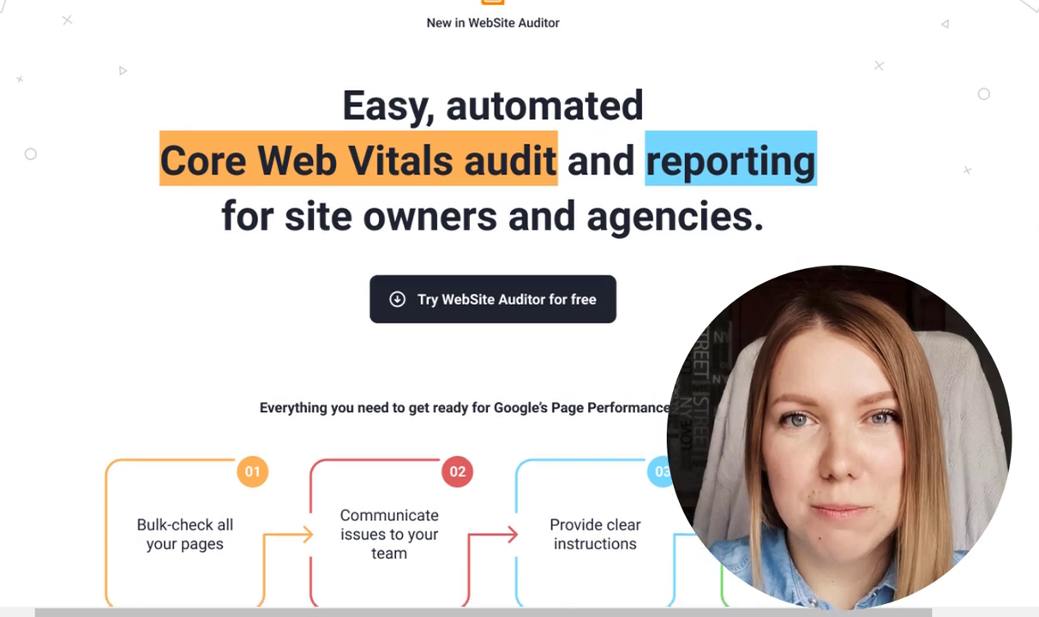
pyautogui.scroll(-5, 492, 291)
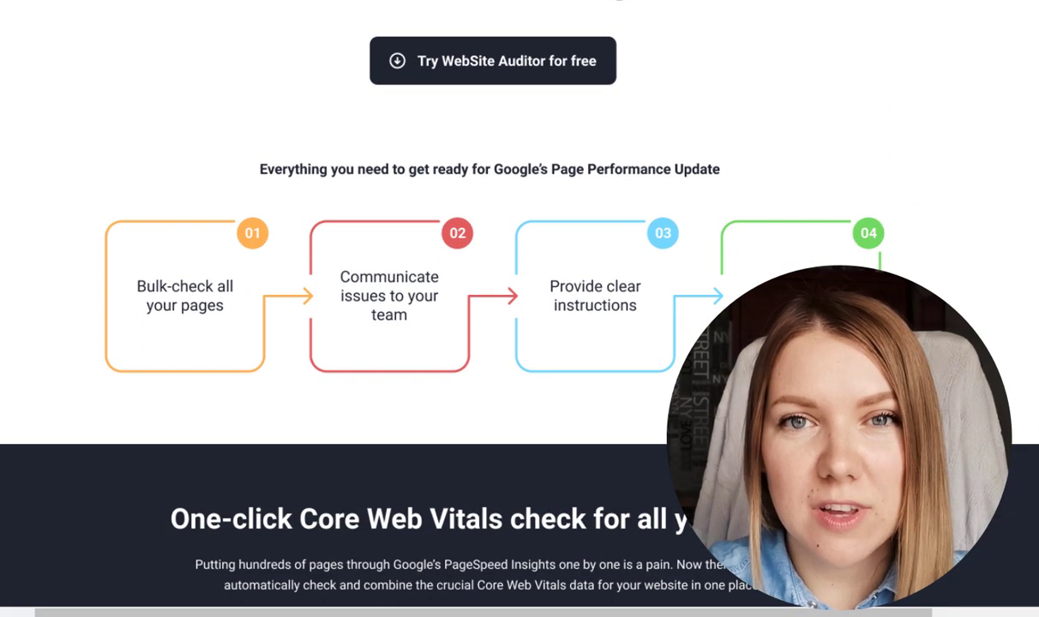
pyautogui.scroll(-4, 492, 288)
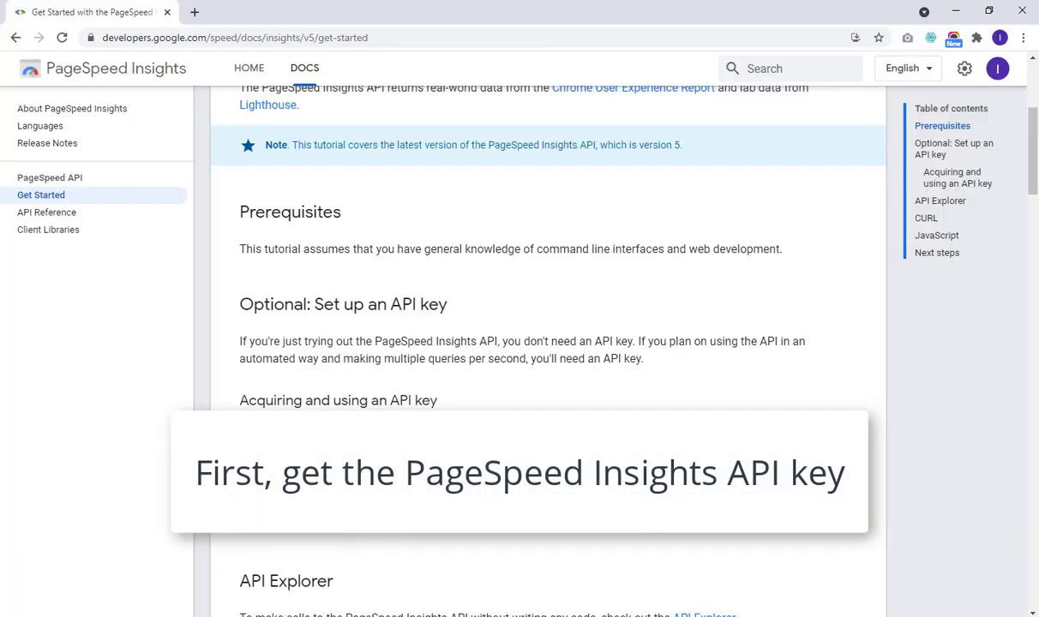
# Get a PageSpeed Insights API key for a selected project from the Get Started documentation and copy the key.
pyautogui.scroll(3, 632, 473)
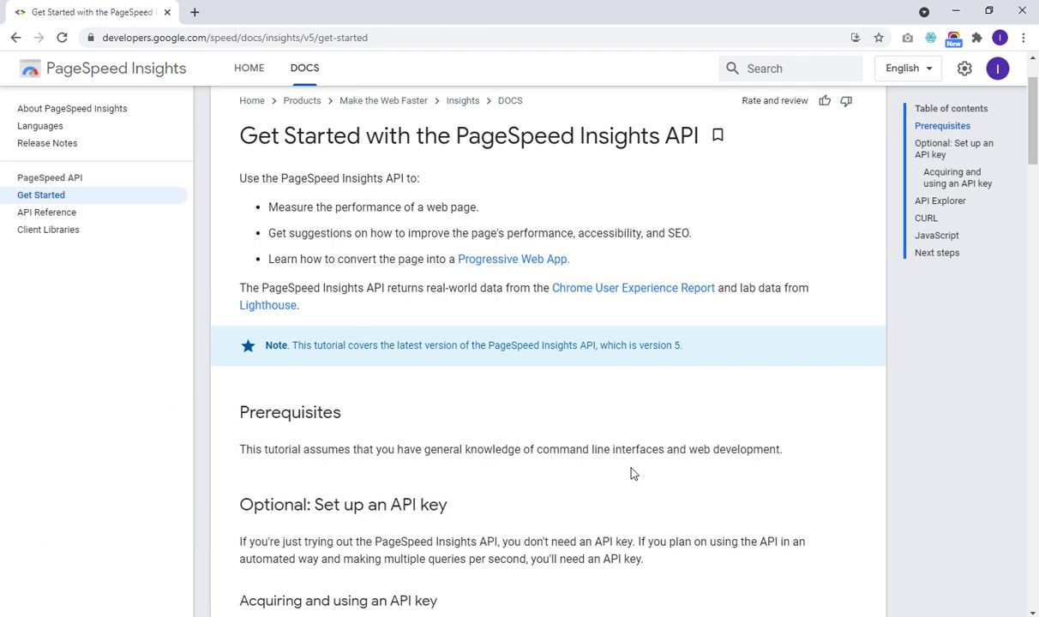
pyautogui.scroll(-3, 632, 473)
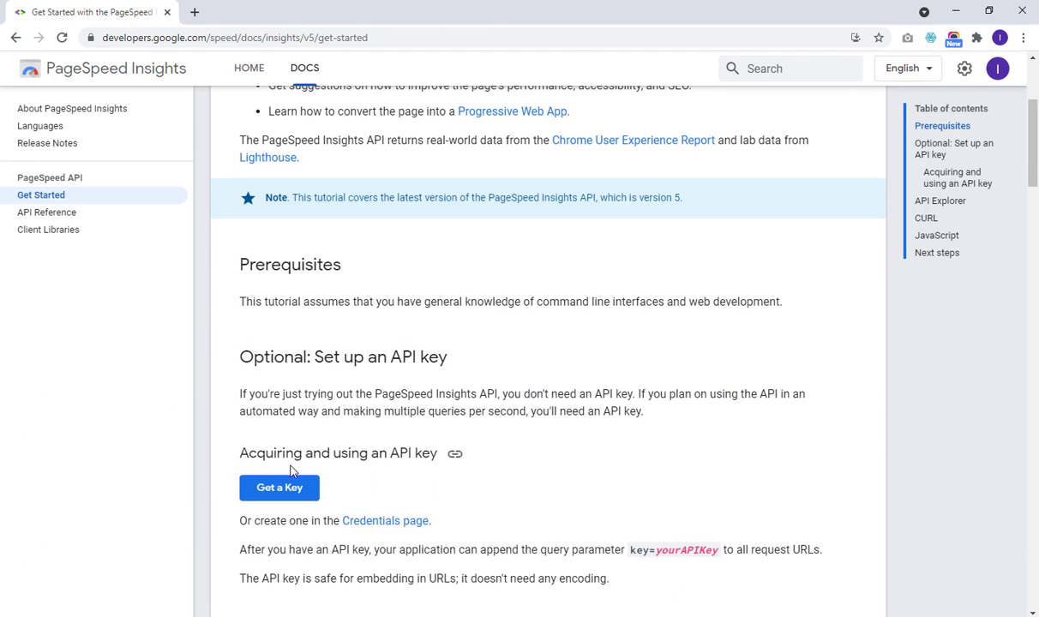
pyautogui.click(288, 490)
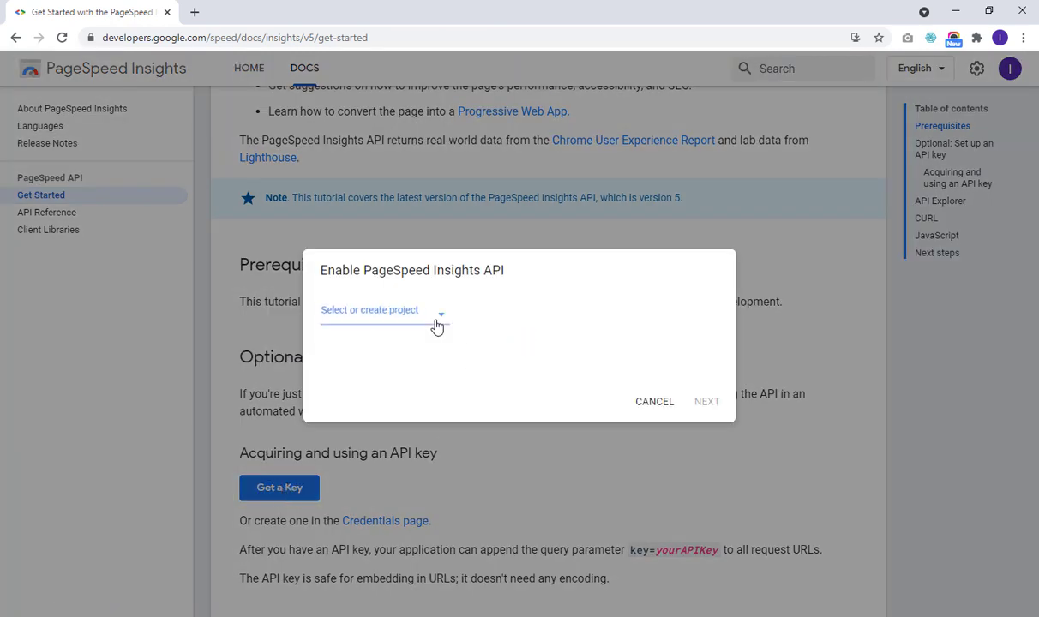
pyautogui.click(429, 313)
pyautogui.click(395, 338)
pyautogui.click(707, 401)
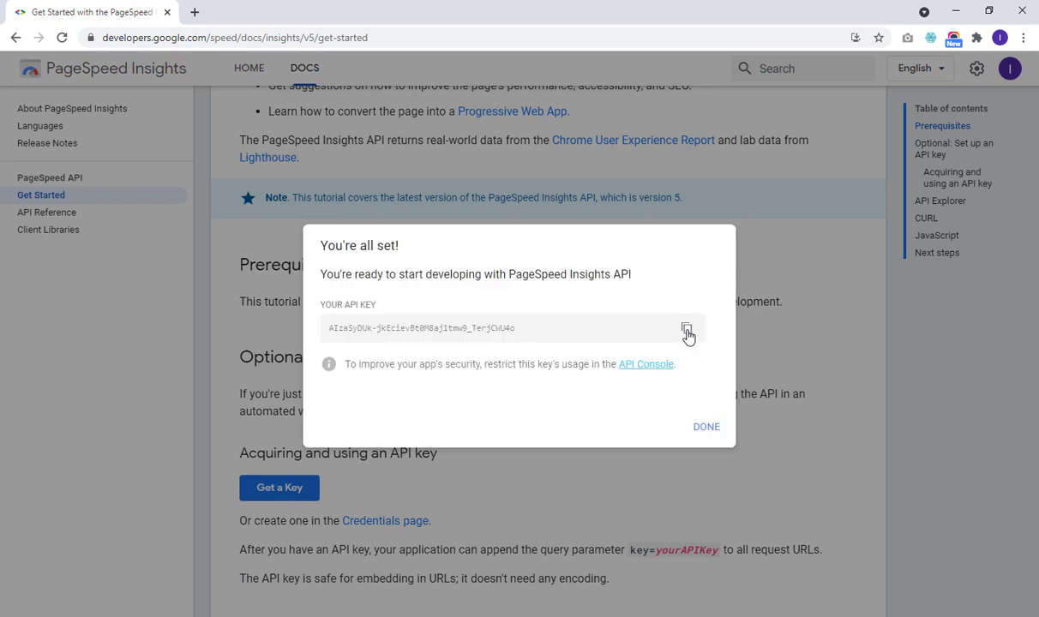
pyautogui.click(708, 427)
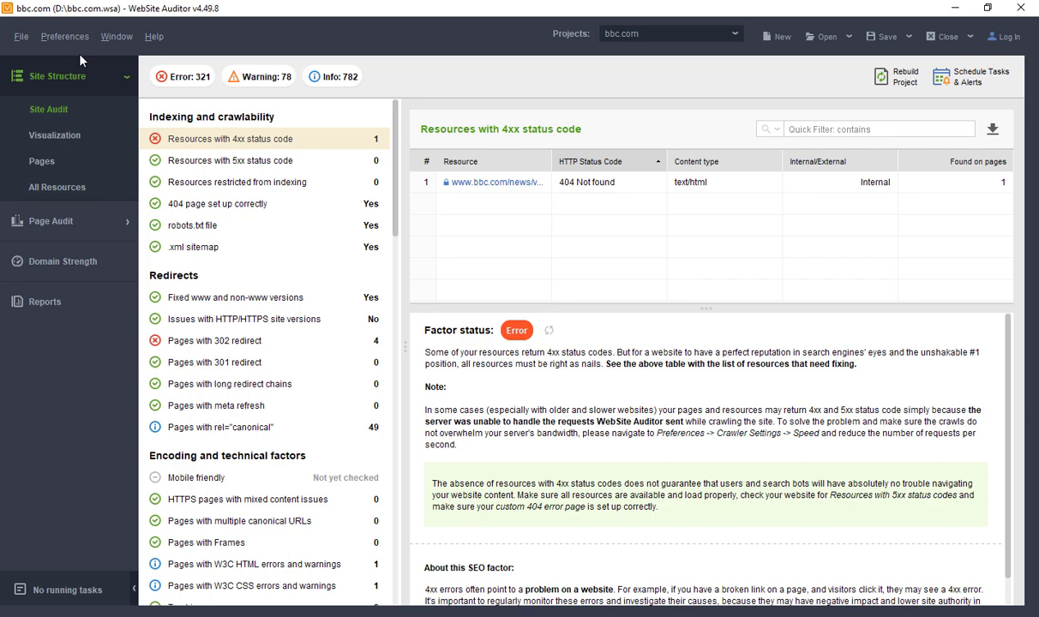
# In WebSite Auditor's Page Speed Settings, paste the PageSpeed Insights API key, keep Mobile as the device and save the preferences.
pyautogui.click(66, 35)
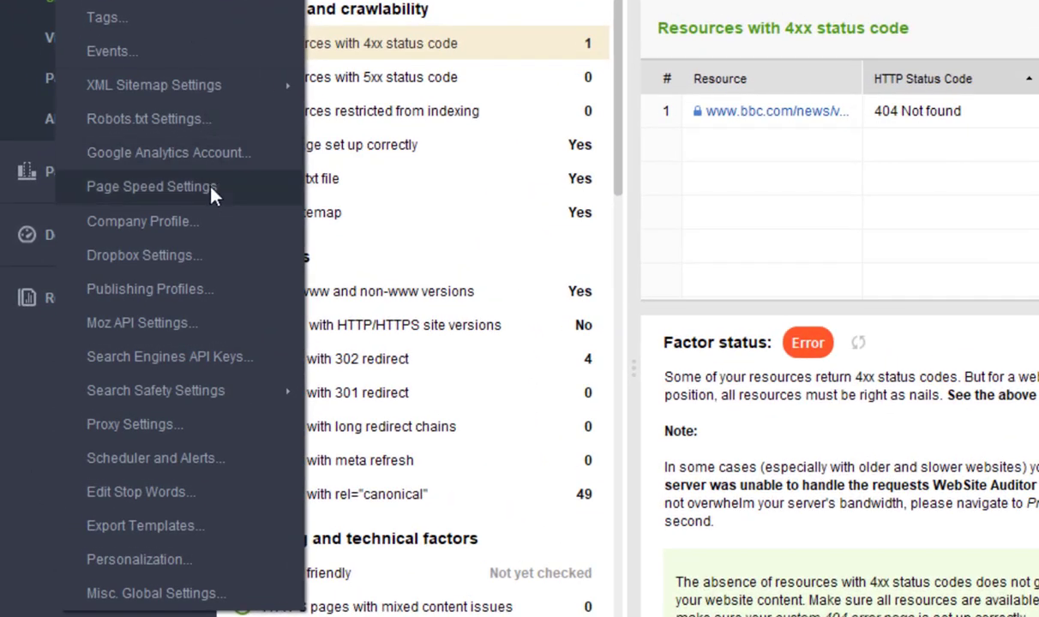
pyautogui.click(213, 192)
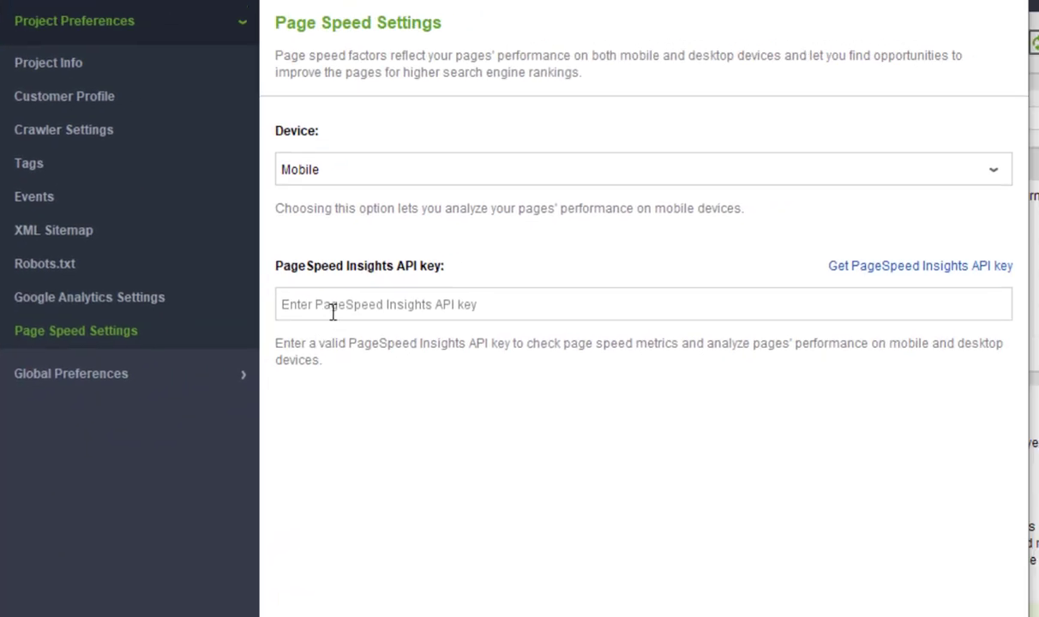
pyautogui.click(617, 232)
pyautogui.hotkey('ctrl', 'v')
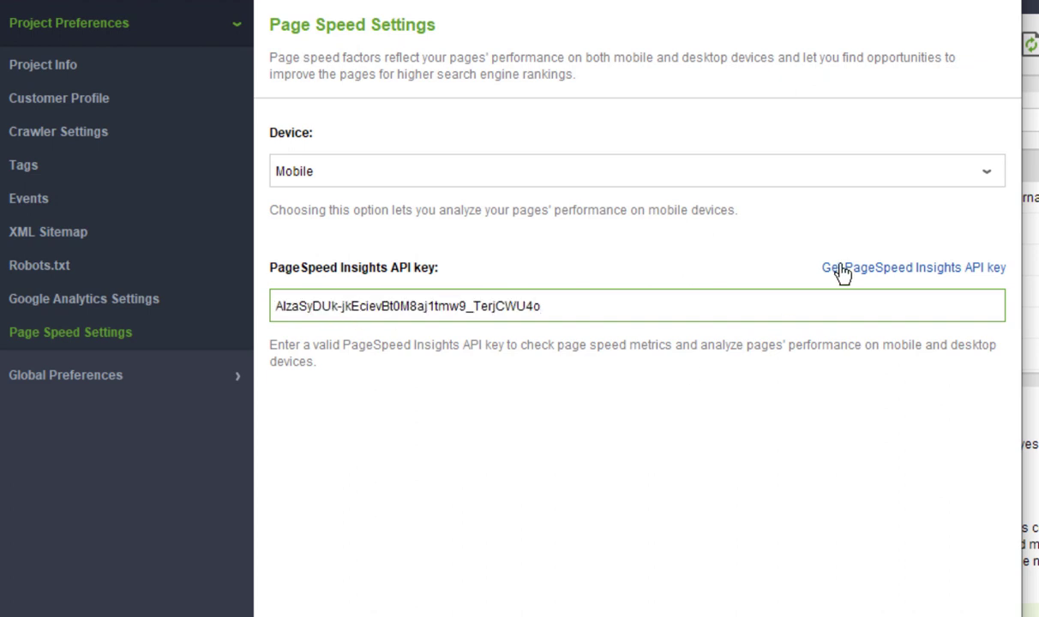
pyautogui.click(934, 176)
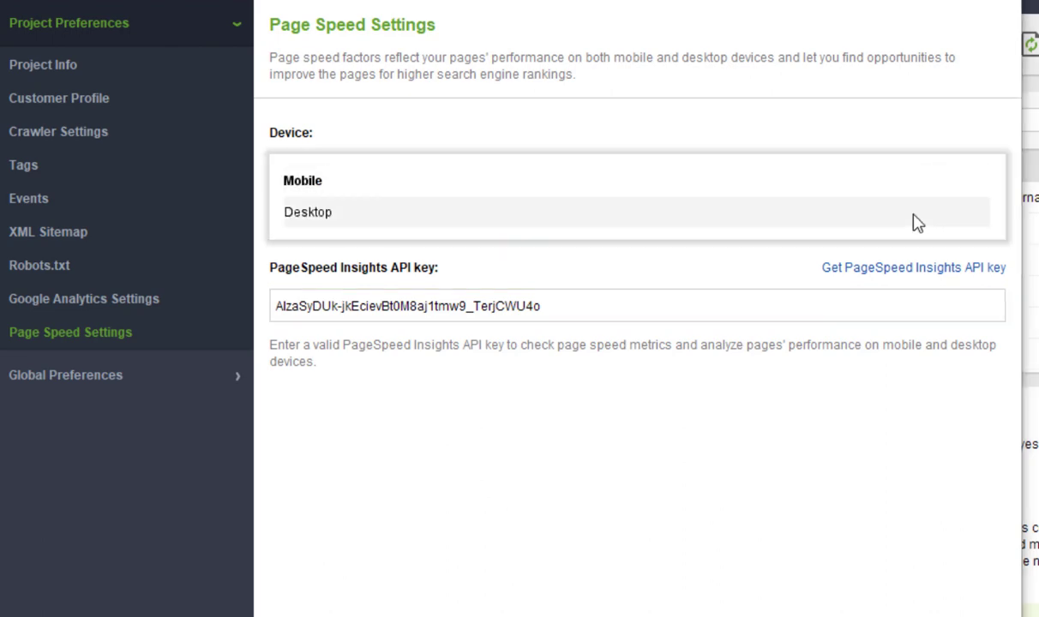
pyautogui.click(909, 187)
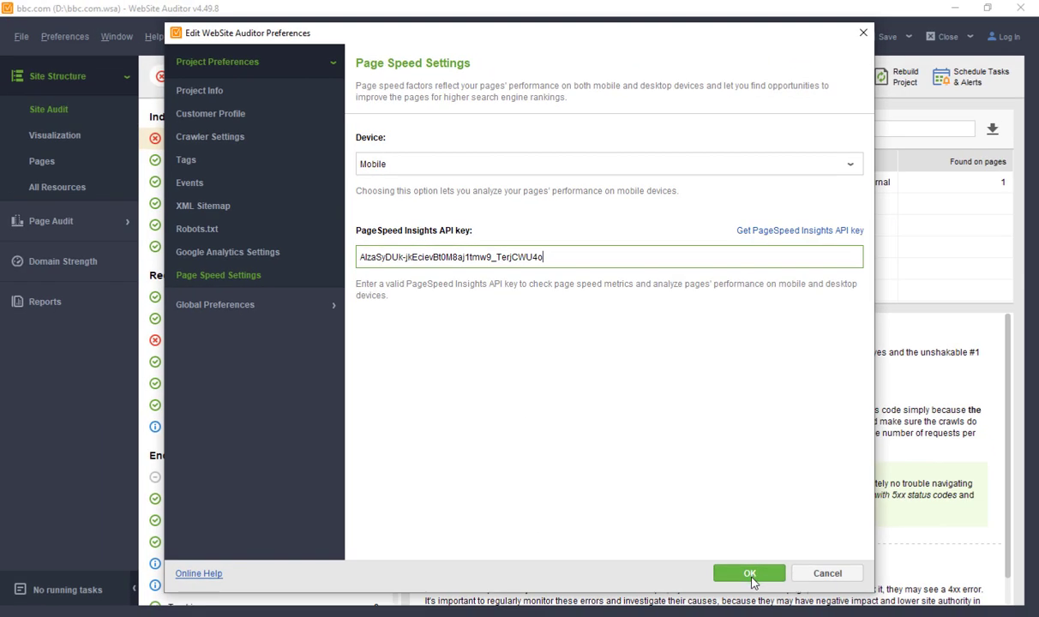
pyautogui.click(774, 616)
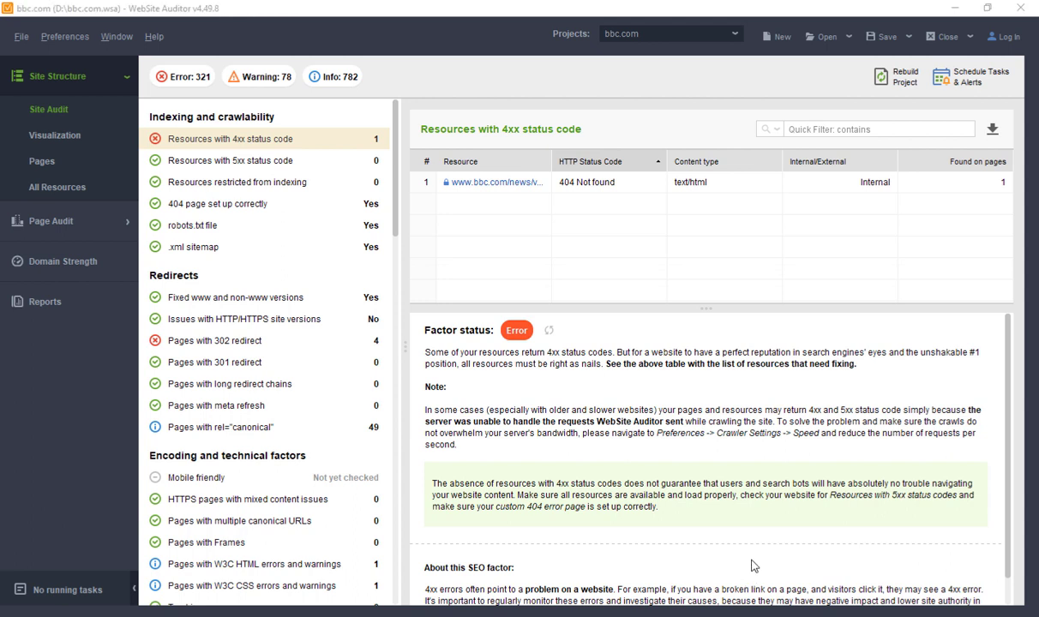
# Select the first 11 entries in the site's Pages list and update only their PageSpeed data.
pyautogui.click(76, 162)
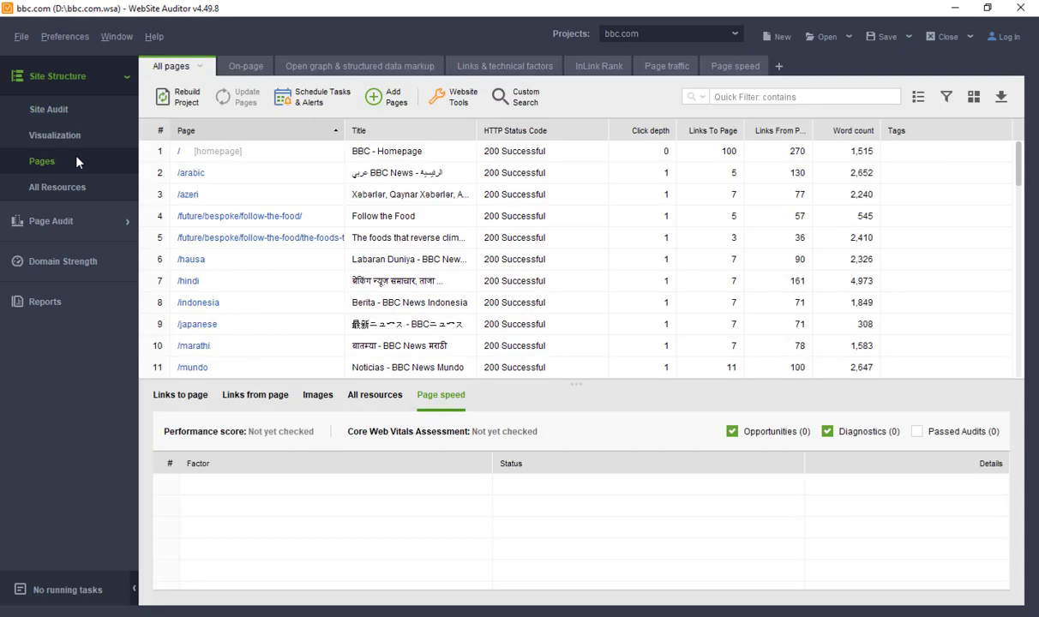
pyautogui.moveTo(273, 156); pyautogui.dragTo(266, 371)
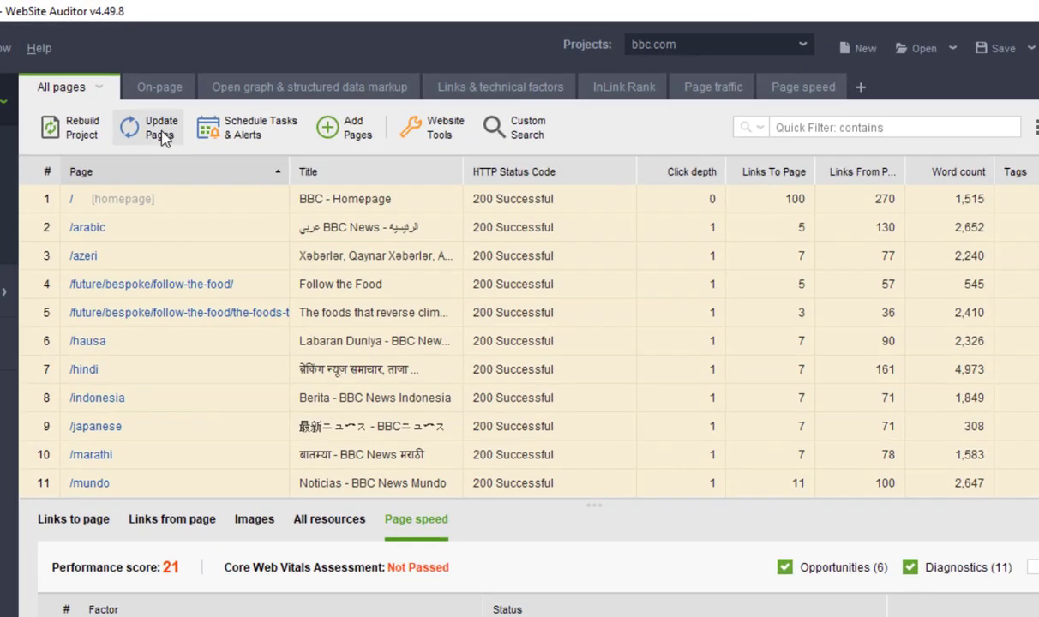
pyautogui.click(162, 131)
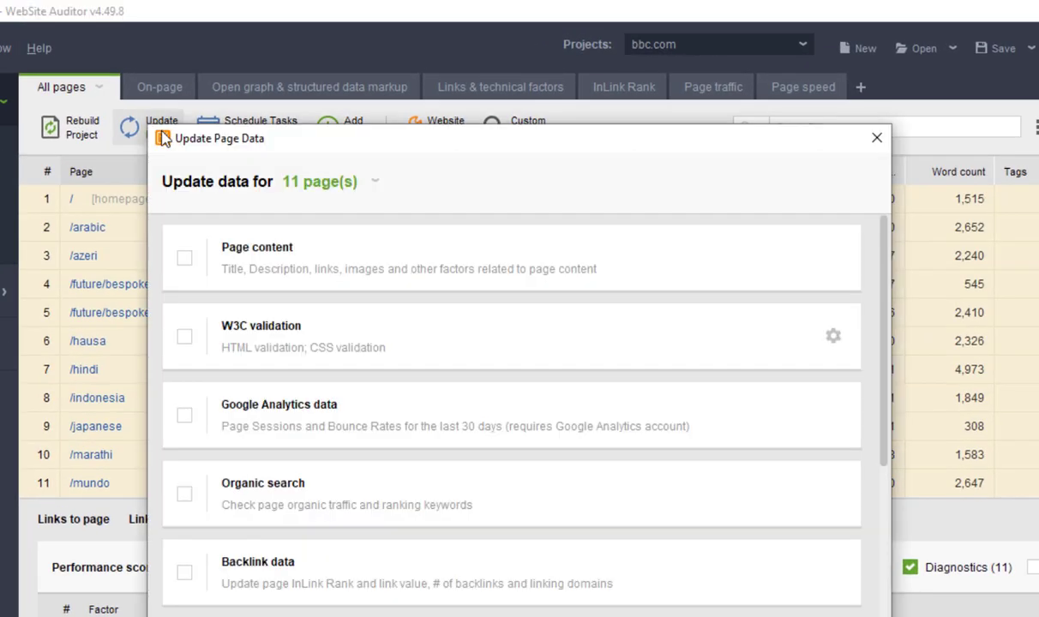
pyautogui.scroll(-2, 356, 527)
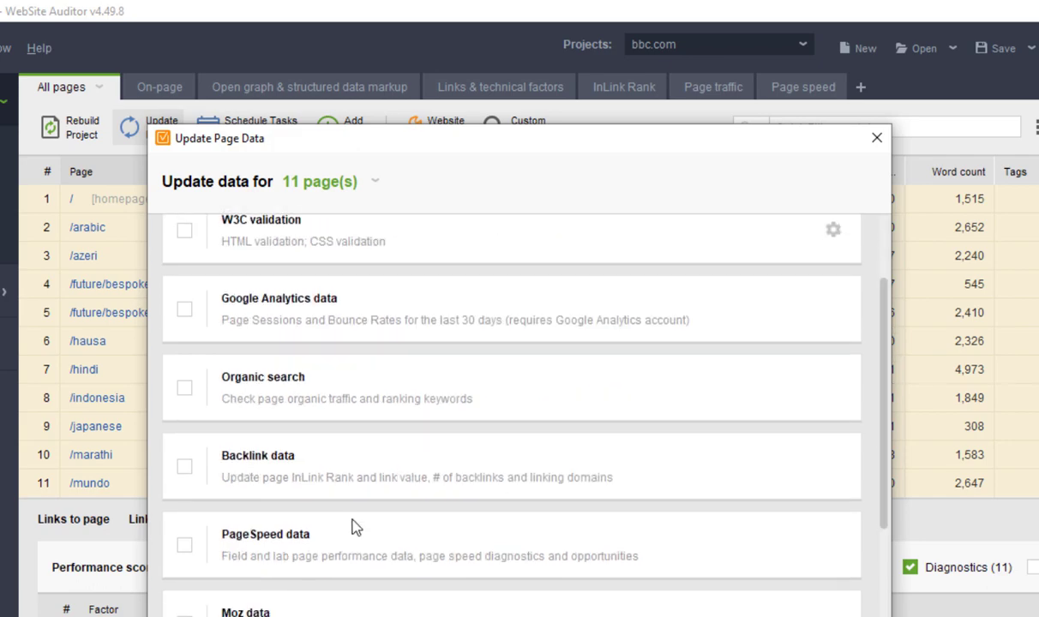
pyautogui.click(185, 545)
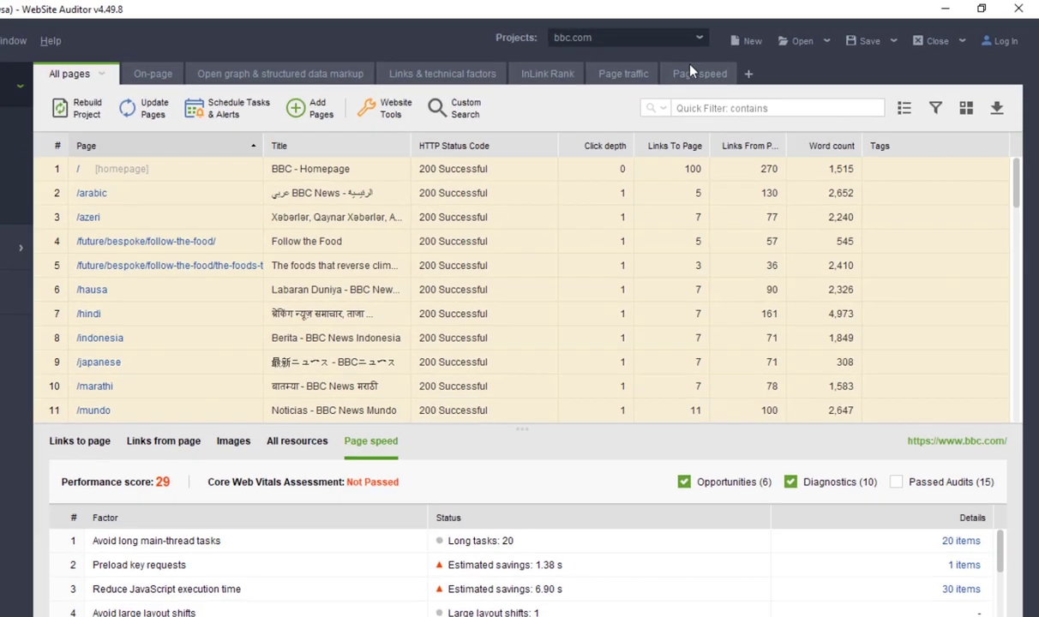
# Show the Page speed view of the pages and look through the columns that can be added to it.
pyautogui.click(693, 73)
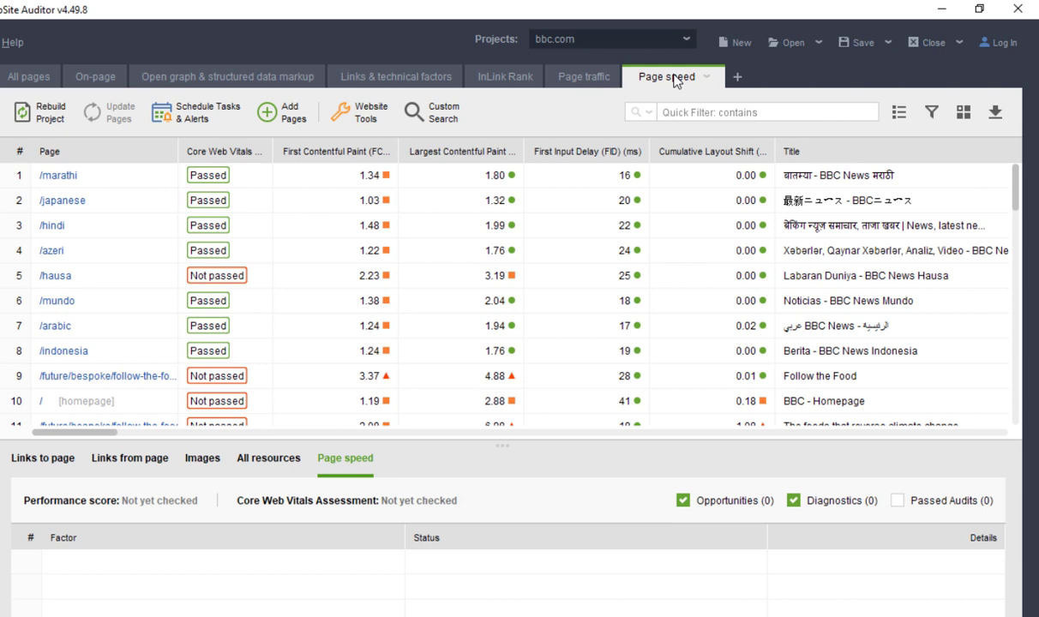
pyautogui.click(901, 111)
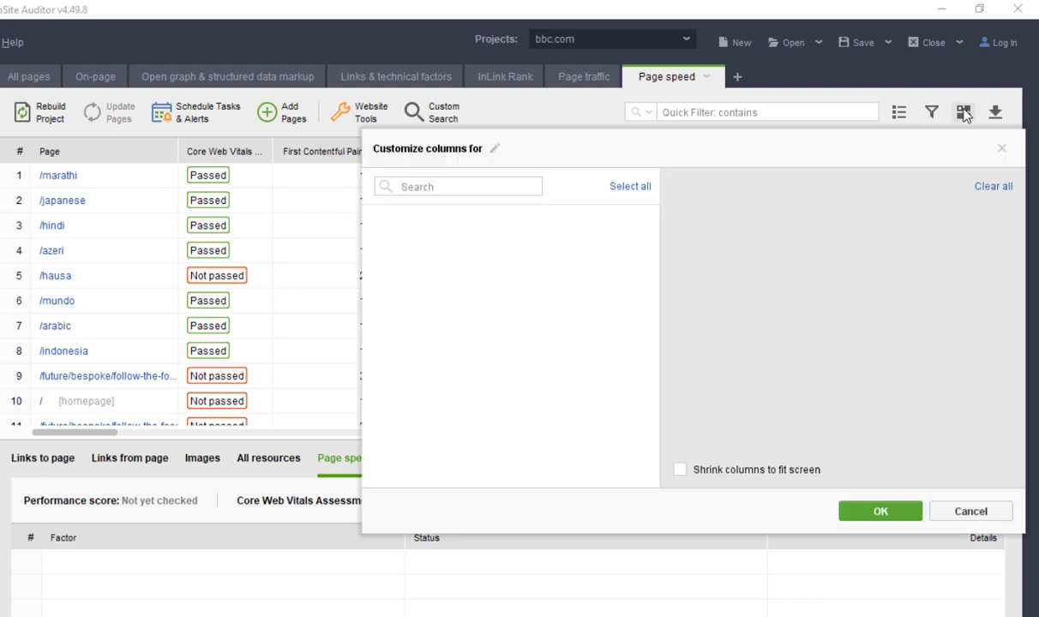
pyautogui.moveTo(653, 222); pyautogui.dragTo(657, 451)
pyautogui.click(871, 512)
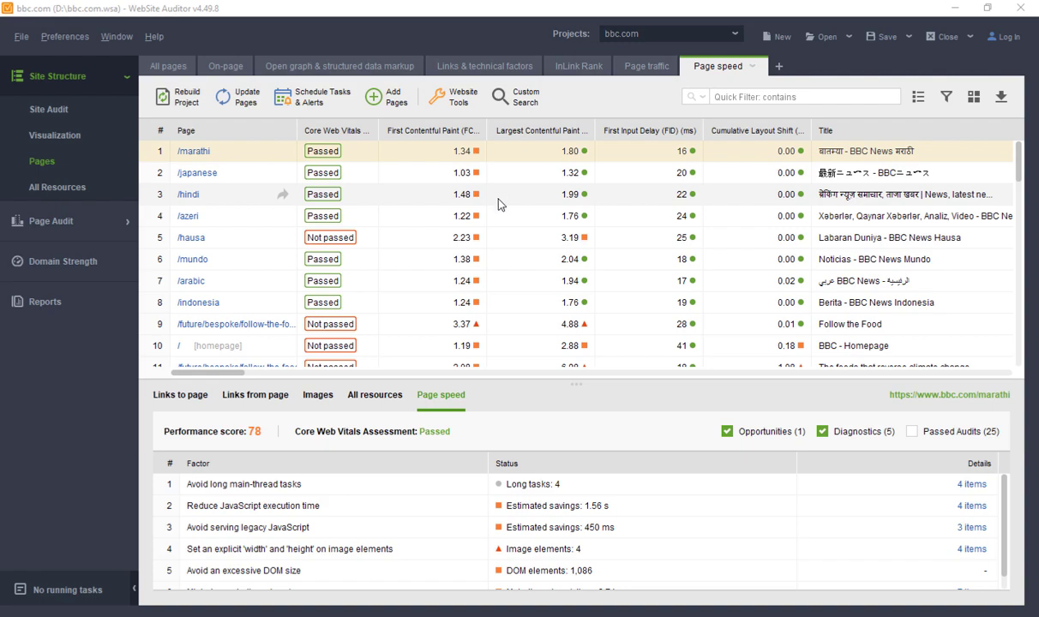
# Select the /future/bespoke/follow-the-food/ page, enlarge its page speed details and review the opportunities and diagnostics.
pyautogui.click(507, 323)
pyautogui.moveTo(571, 380); pyautogui.dragTo(571, 301)
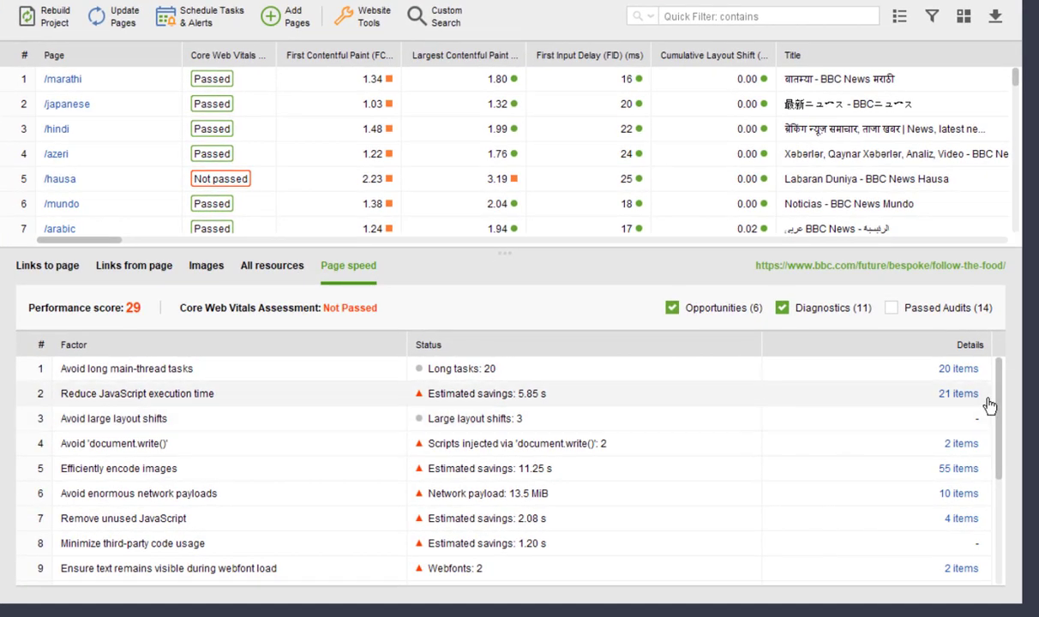
pyautogui.scroll(-5, 993, 521)
pyautogui.scroll(5, 993, 515)
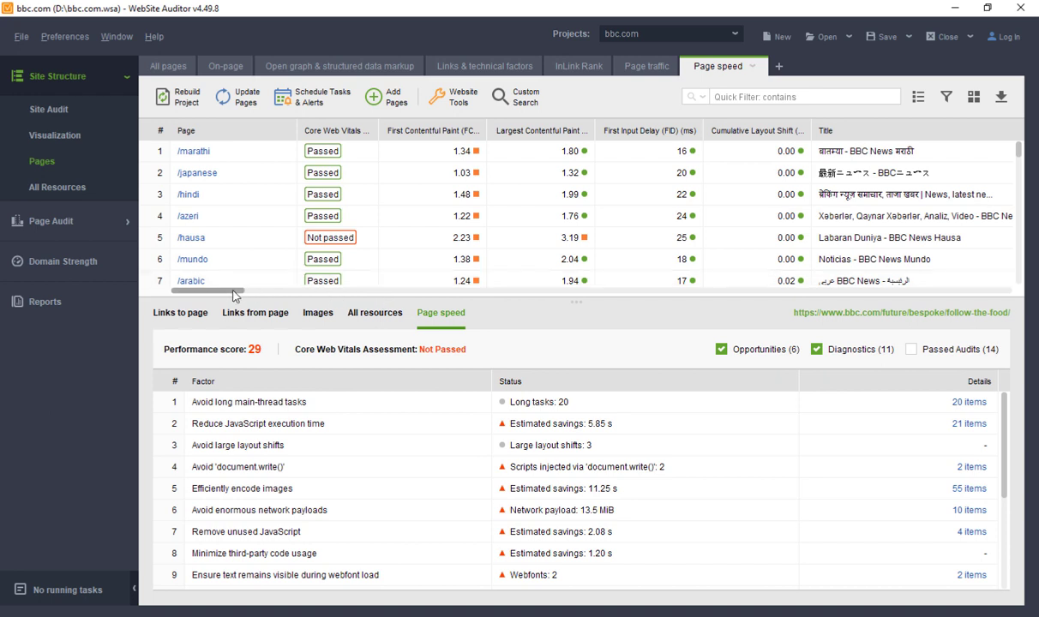
# Review the performance score and lab metric columns of the pages and export the page speed table.
pyautogui.moveTo(225, 291); pyautogui.dragTo(299, 298)
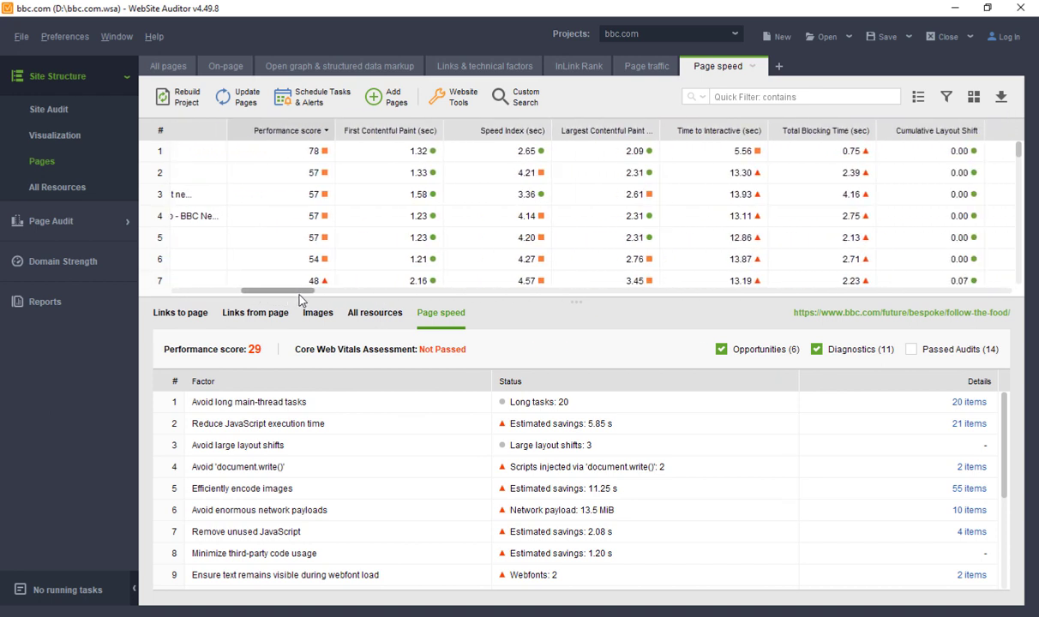
pyautogui.moveTo(300, 296); pyautogui.dragTo(310, 295)
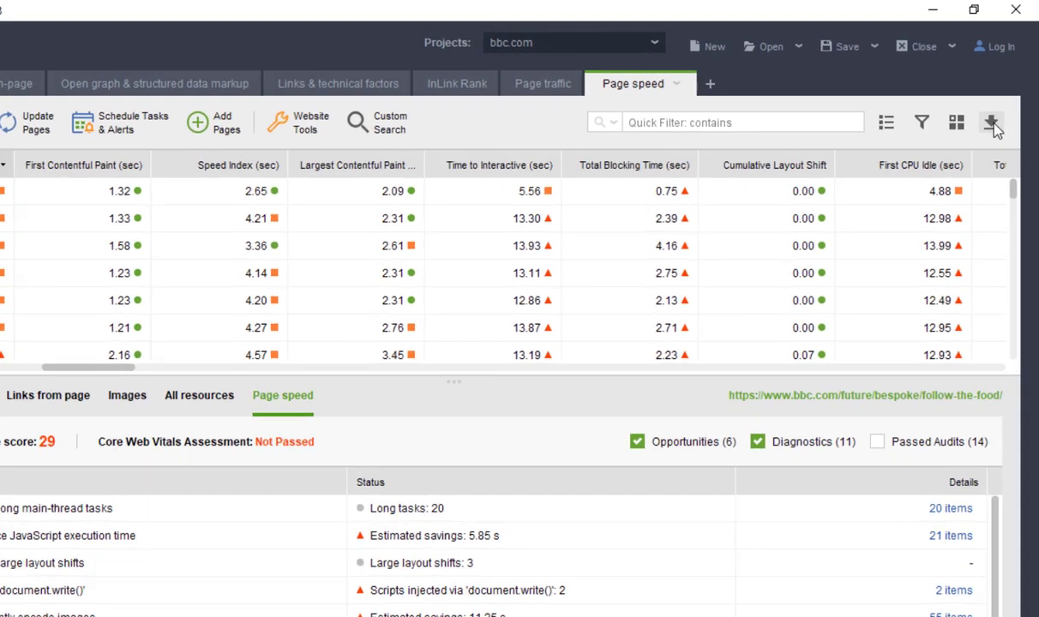
pyautogui.click(1000, 97)
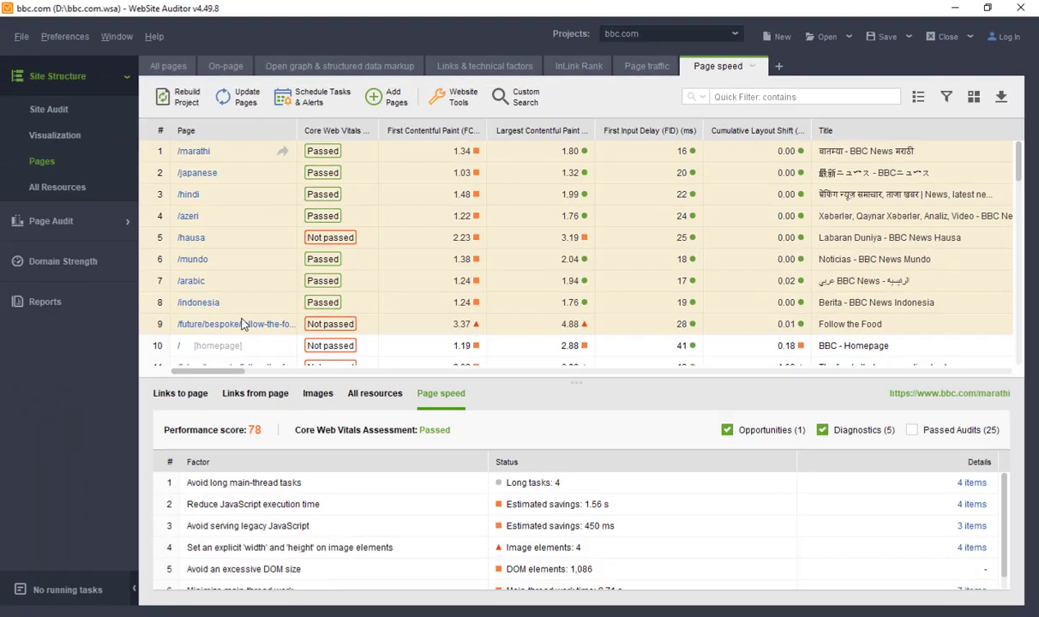
# Copy the data of the first nine pages into the "Page speed - bbc.com.csv" sheet in Excel and return to WebSite Auditor.
pyautogui.rightClick(241, 324)
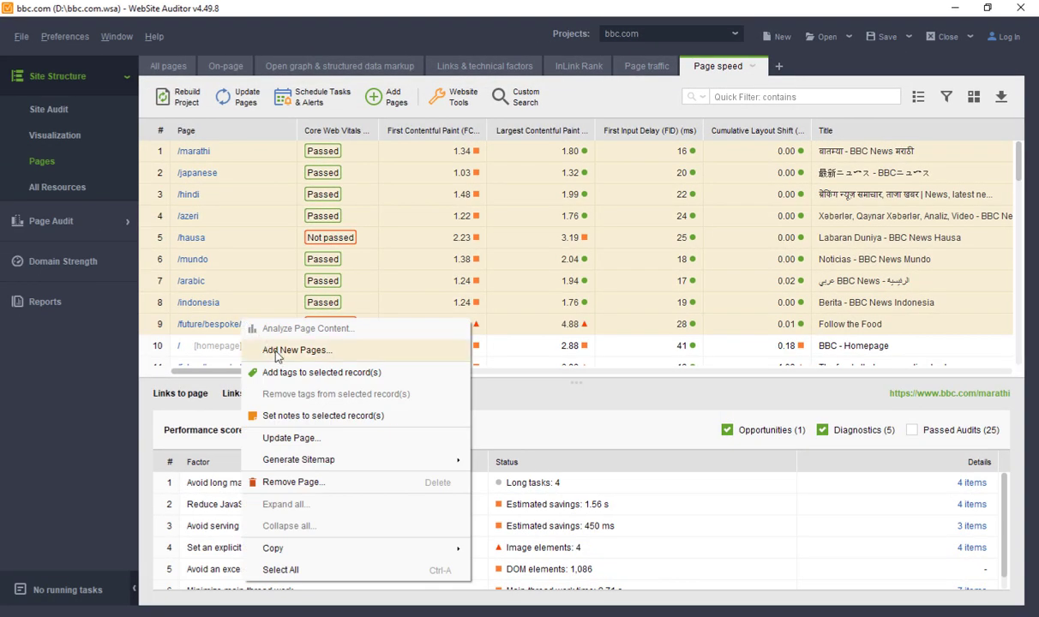
pyautogui.moveTo(433, 549)
pyautogui.click(506, 518)
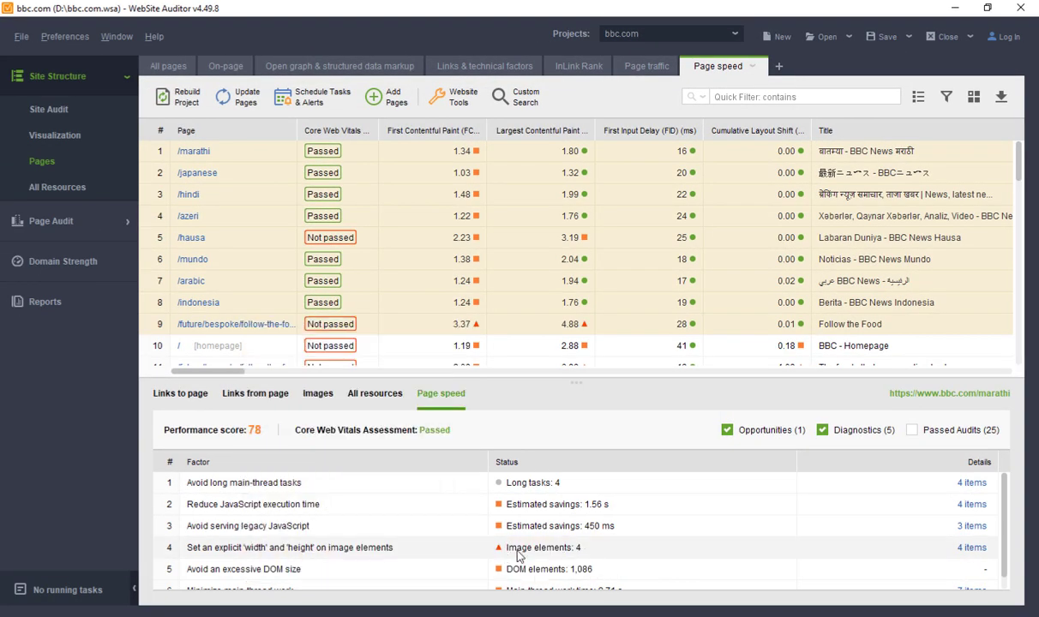
pyautogui.hotkey('alt', 'Tab')
pyautogui.hotkey('ctrl', 'v')
pyautogui.click(281, 405)
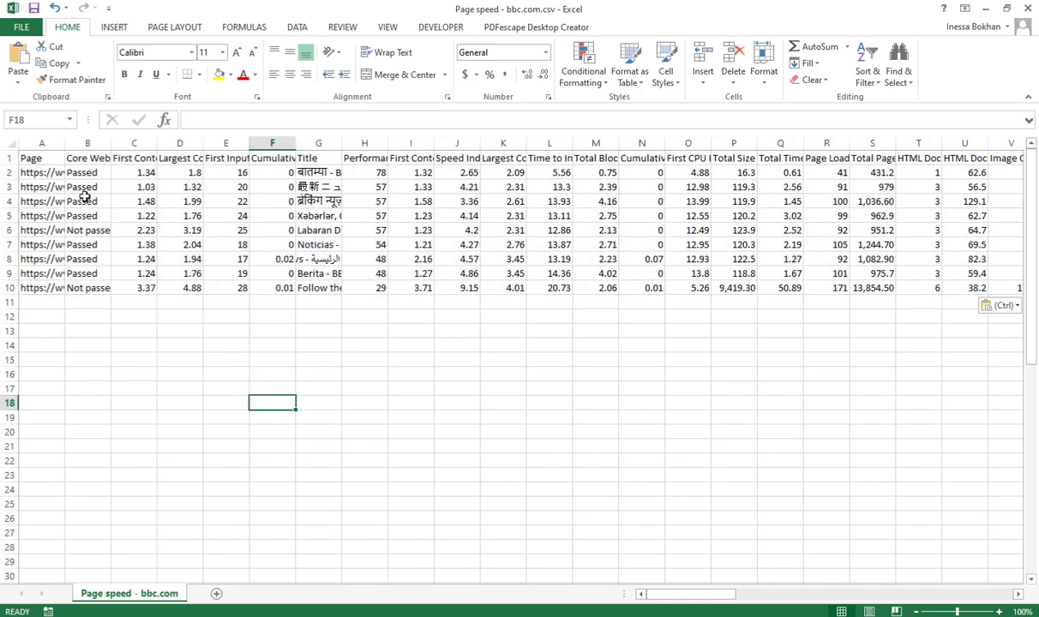
pyautogui.hotkey('alt', 'Tab')
pyautogui.hotkey('alt', 'Tab')
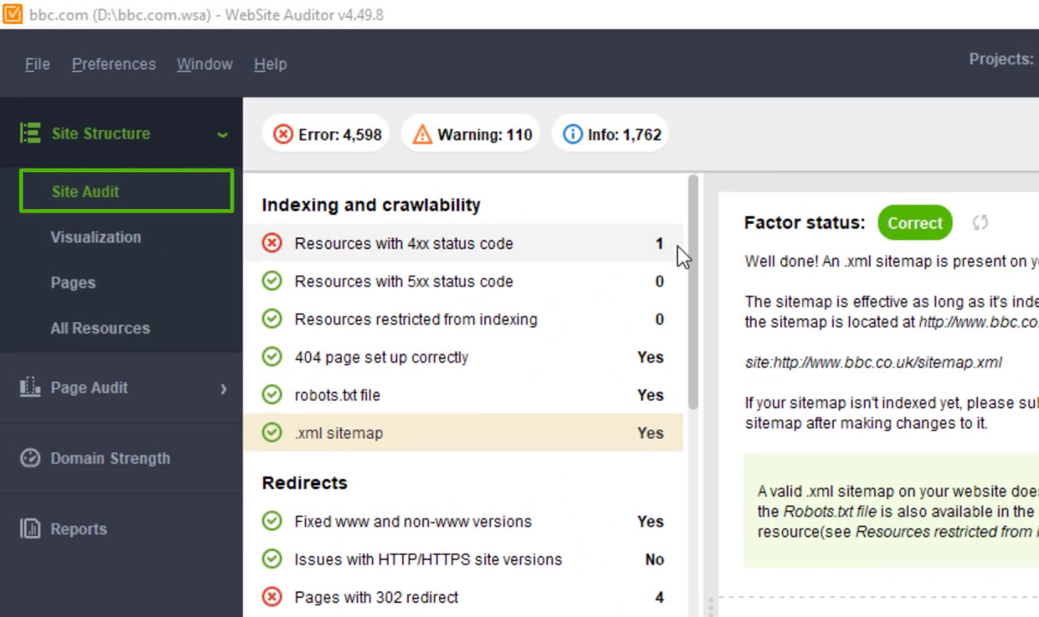
# List the pages affected by the Minify JavaScript factor in Site Audit and copy the first nine rows into a blank Excel sheet at A1.
pyautogui.moveTo(688, 258); pyautogui.dragTo(679, 616)
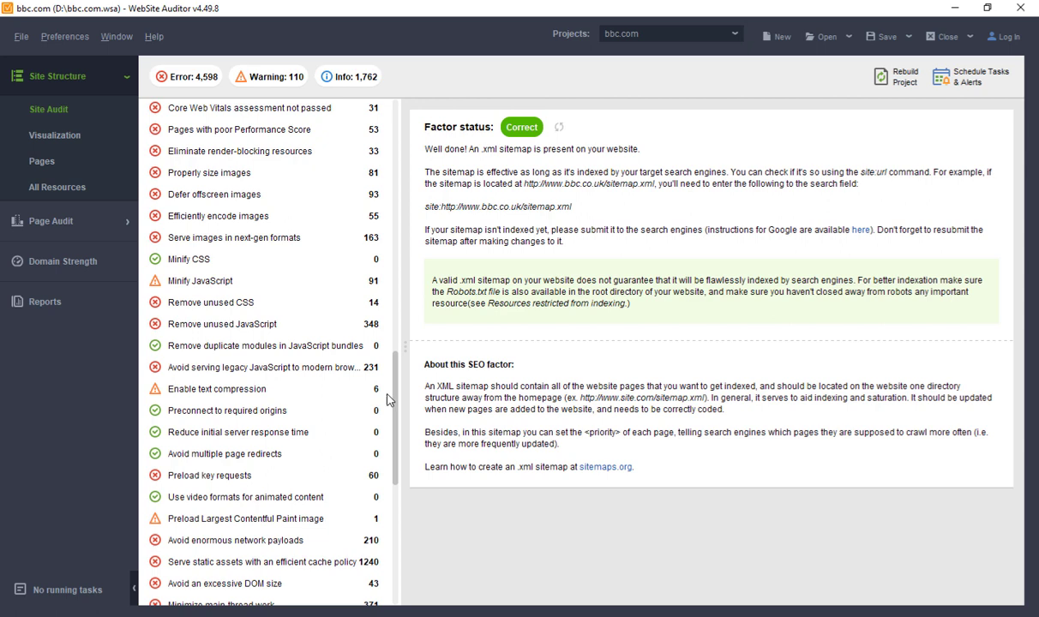
pyautogui.click(338, 288)
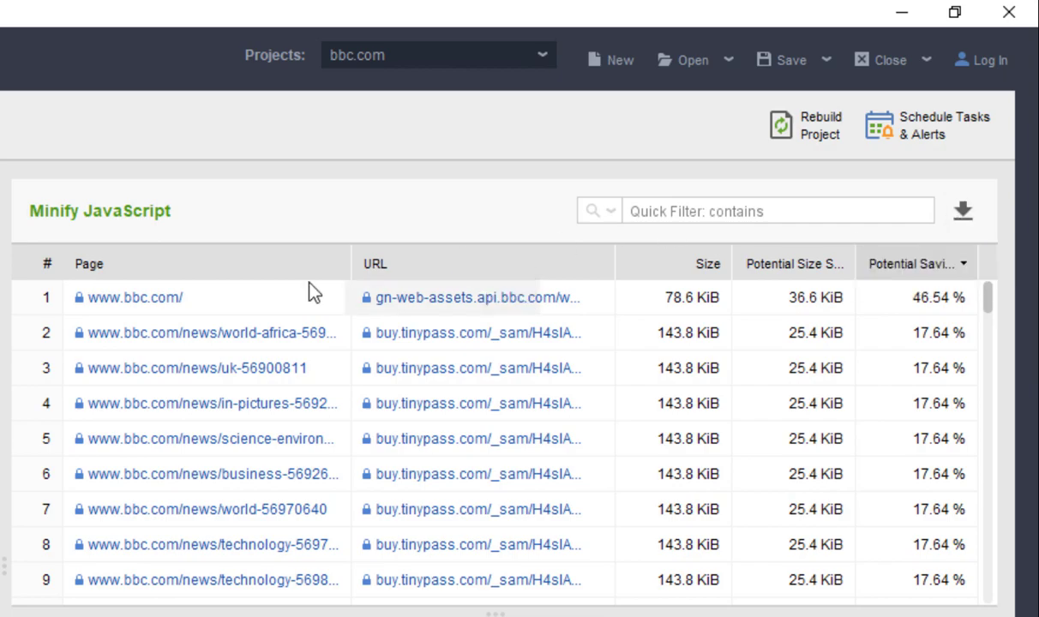
pyautogui.moveTo(307, 287); pyautogui.dragTo(226, 573)
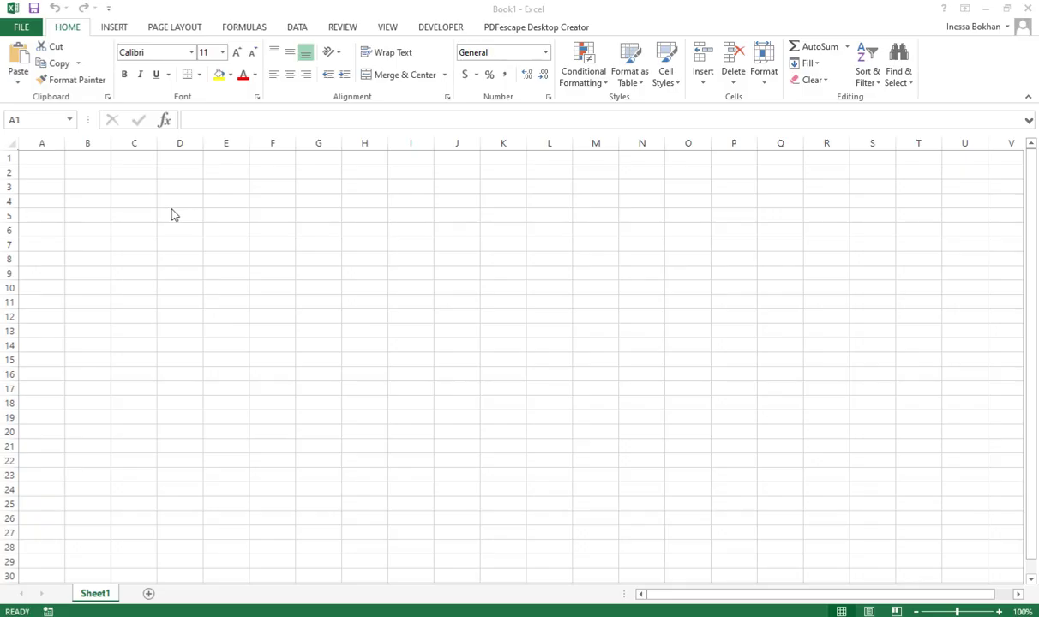
pyautogui.click(51, 155)
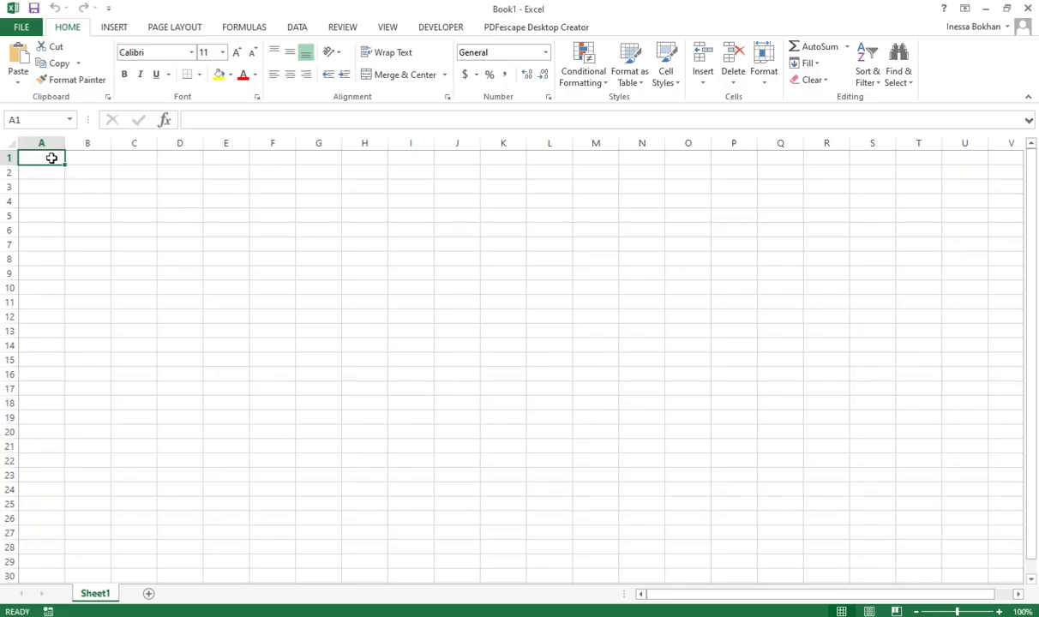
pyautogui.hotkey('ctrl', 'v')
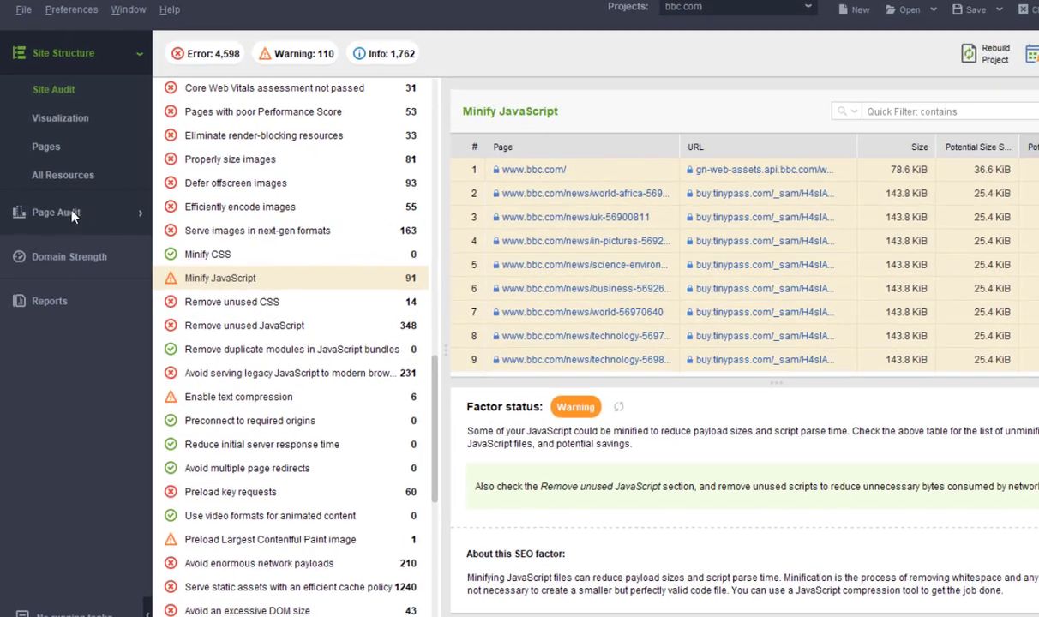
# In WebSite Auditor, review the homepage's mobile and desktop page speed in the page audit, and open the project's reports.
pyautogui.click(51, 221)
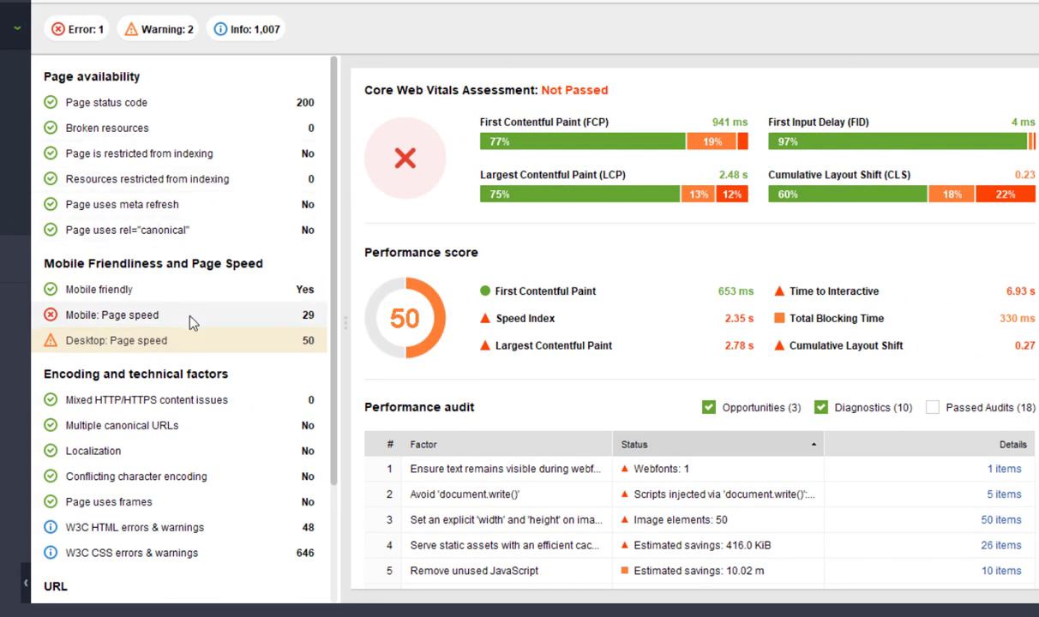
pyautogui.click(192, 322)
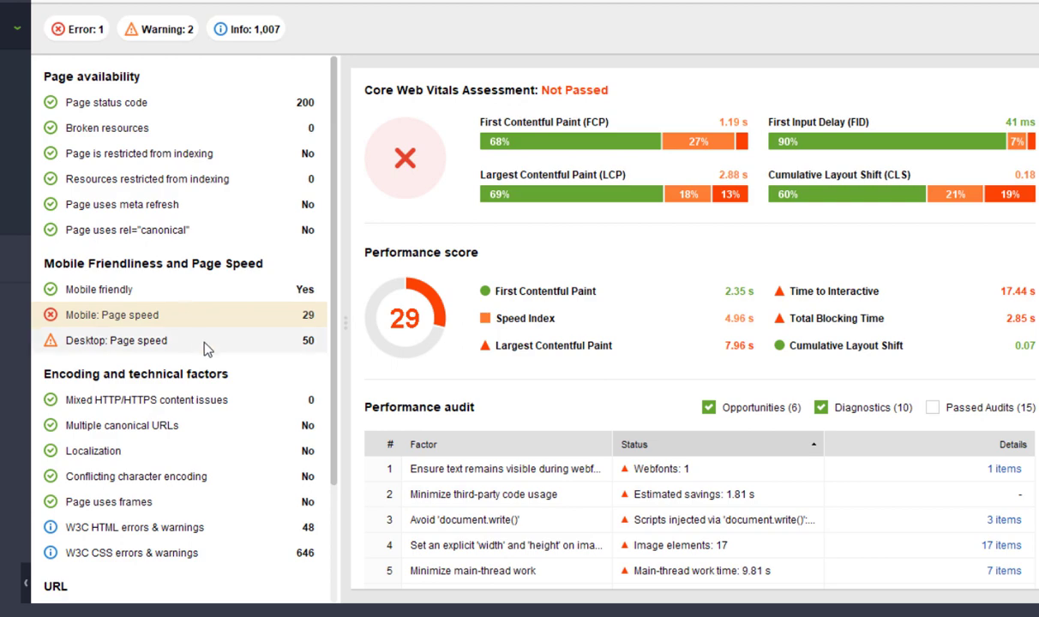
pyautogui.click(204, 343)
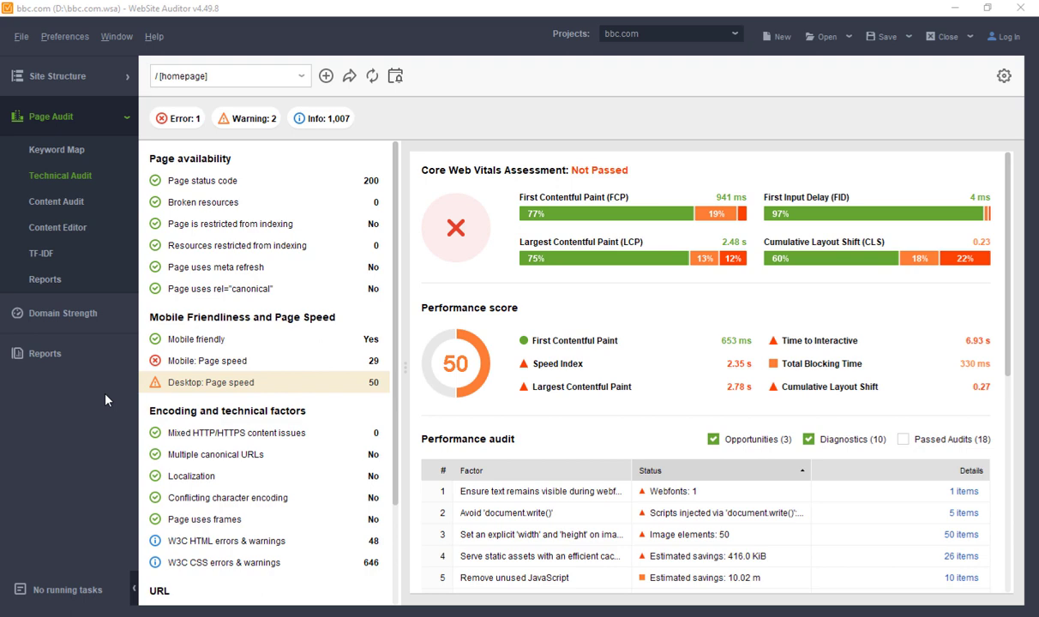
pyautogui.click(86, 357)
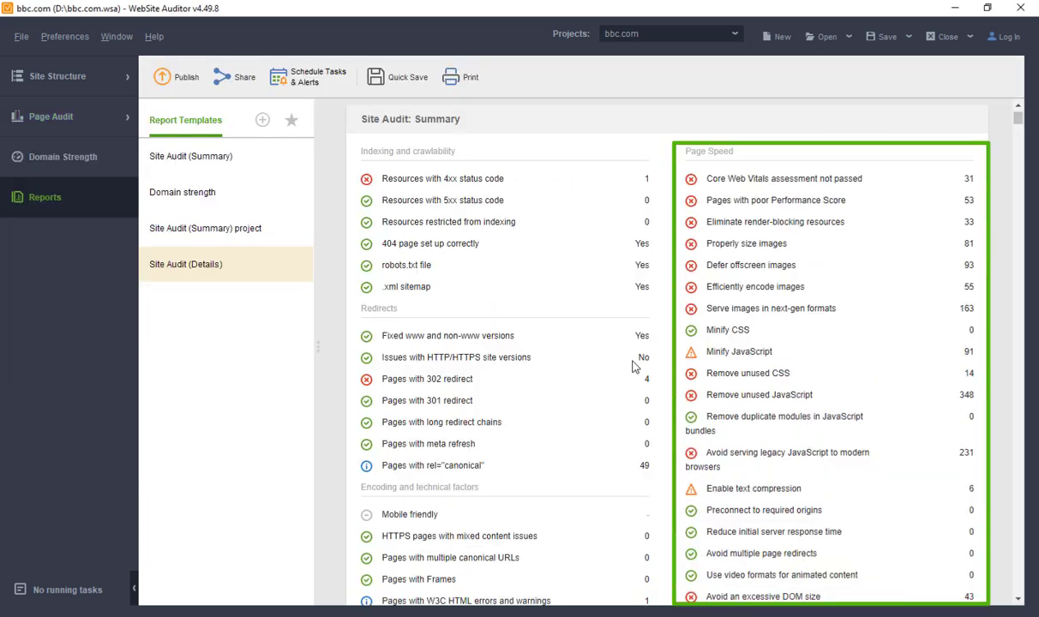